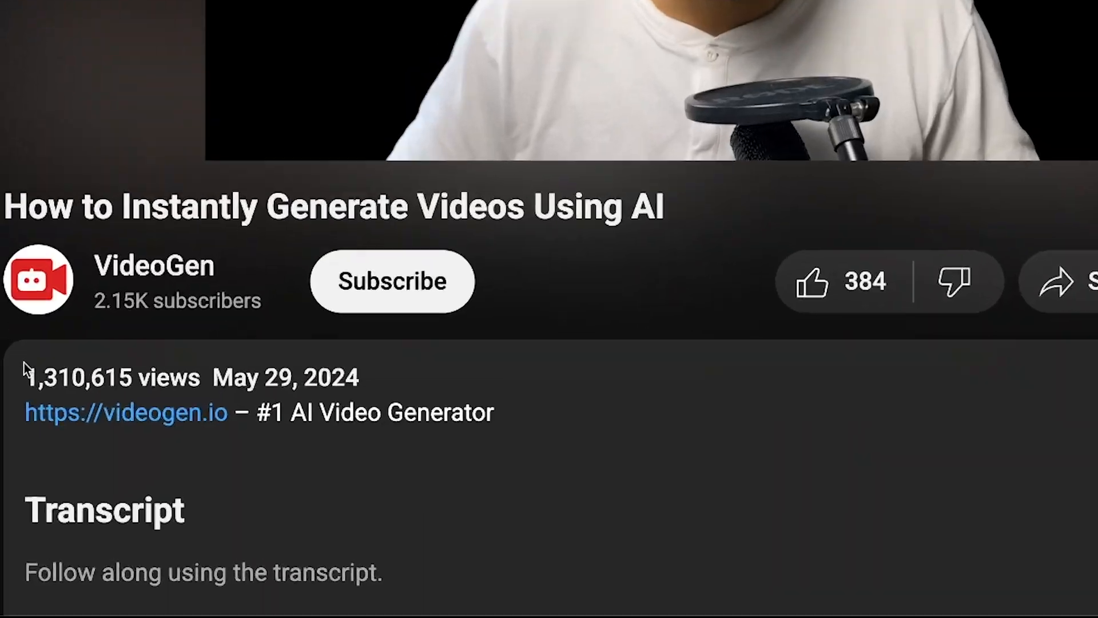
left_click_drag(25, 370, 235, 349)
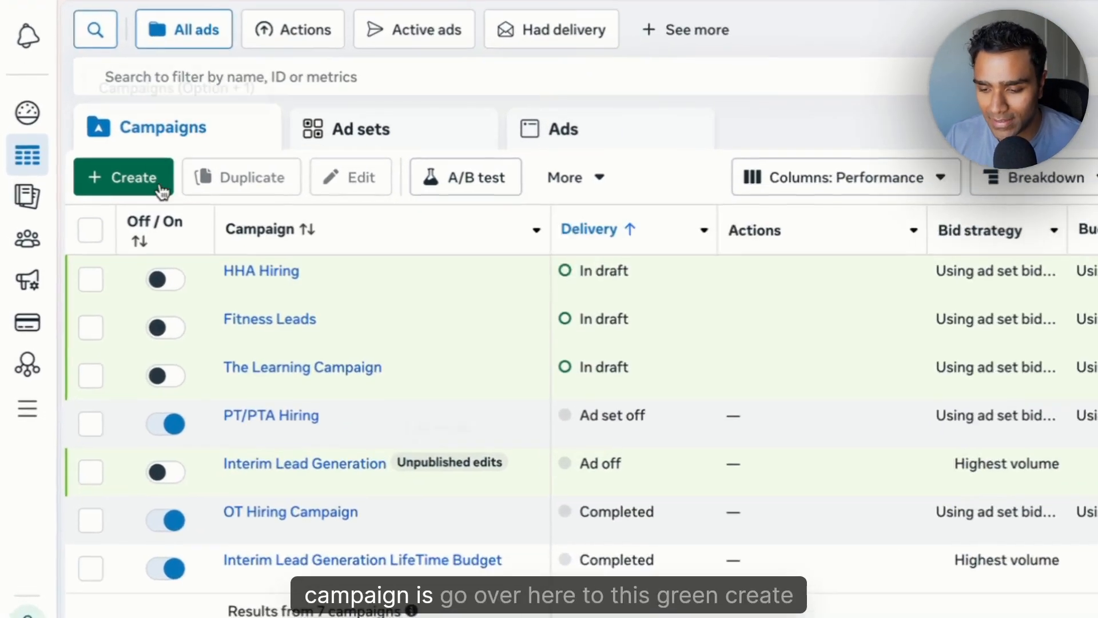
Start creating a new campaign and keep its buying type set to Auction.
left_click(103, 166)
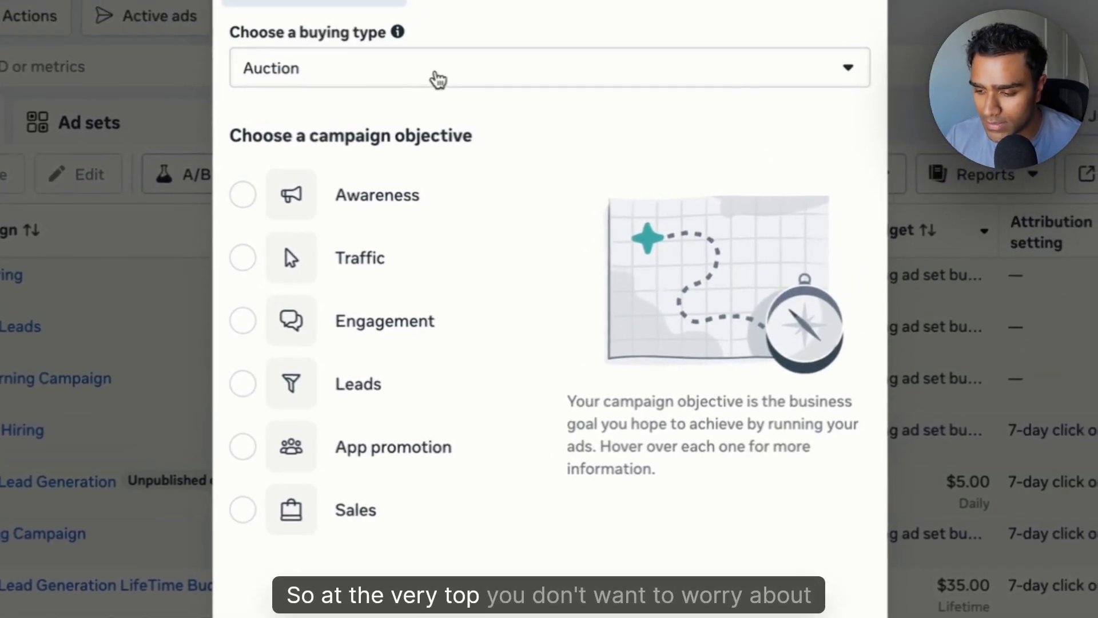
left_click(503, 66)
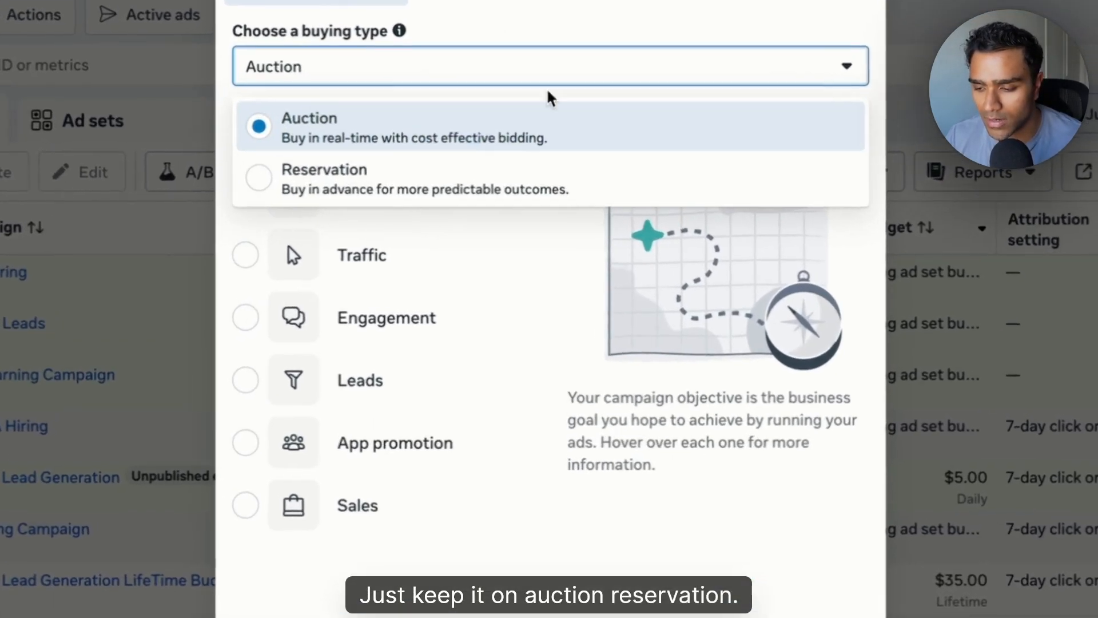
left_click(562, 117)
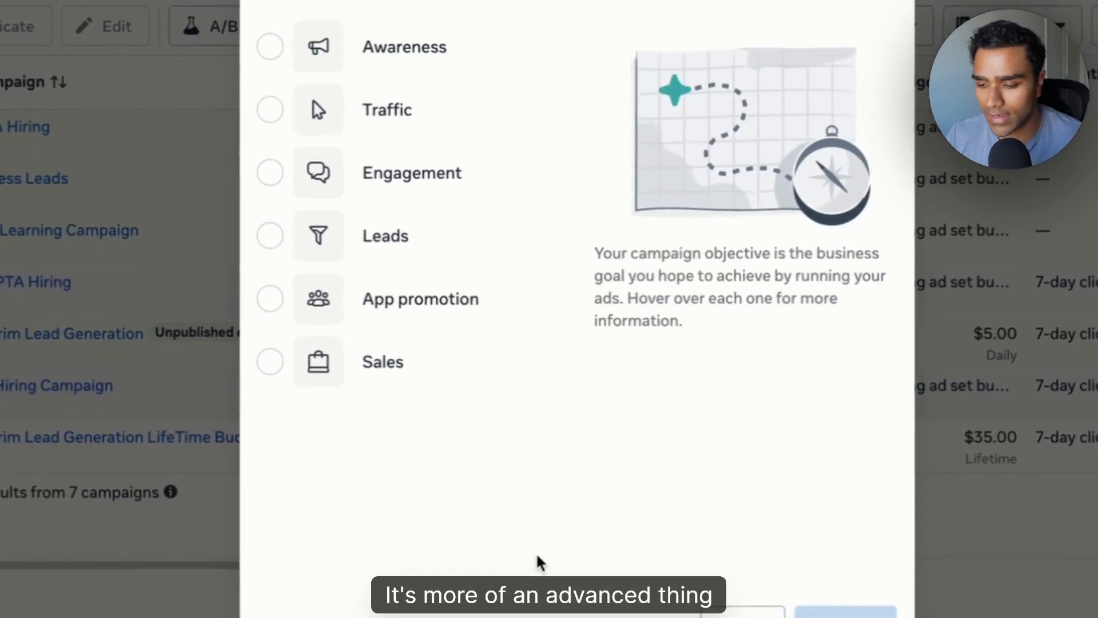
left_click_drag(304, 147, 561, 146)
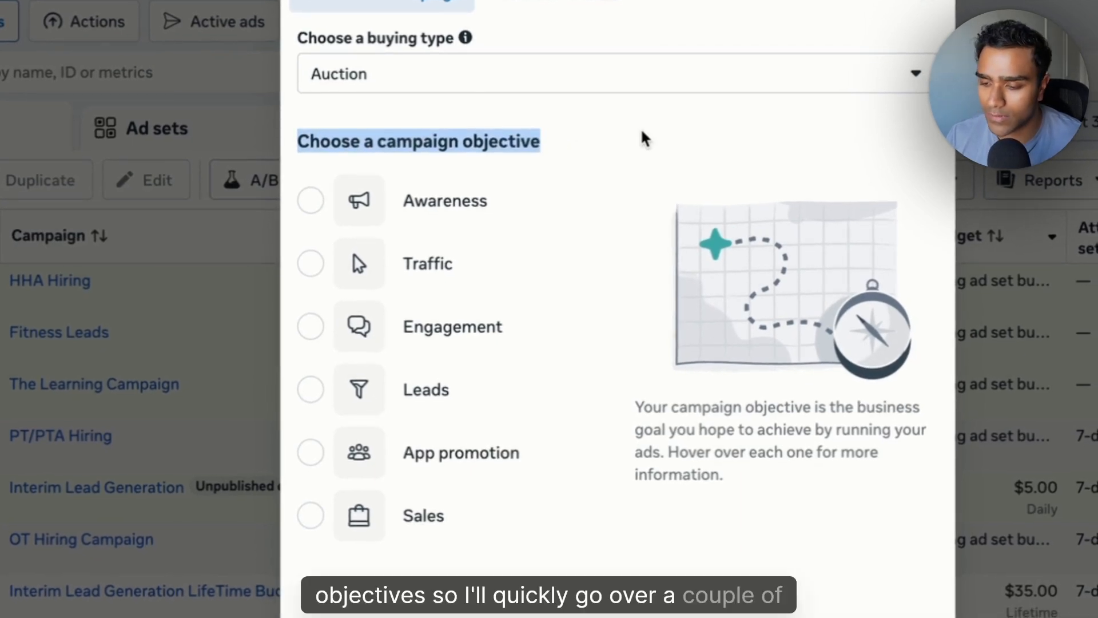
left_click(641, 133)
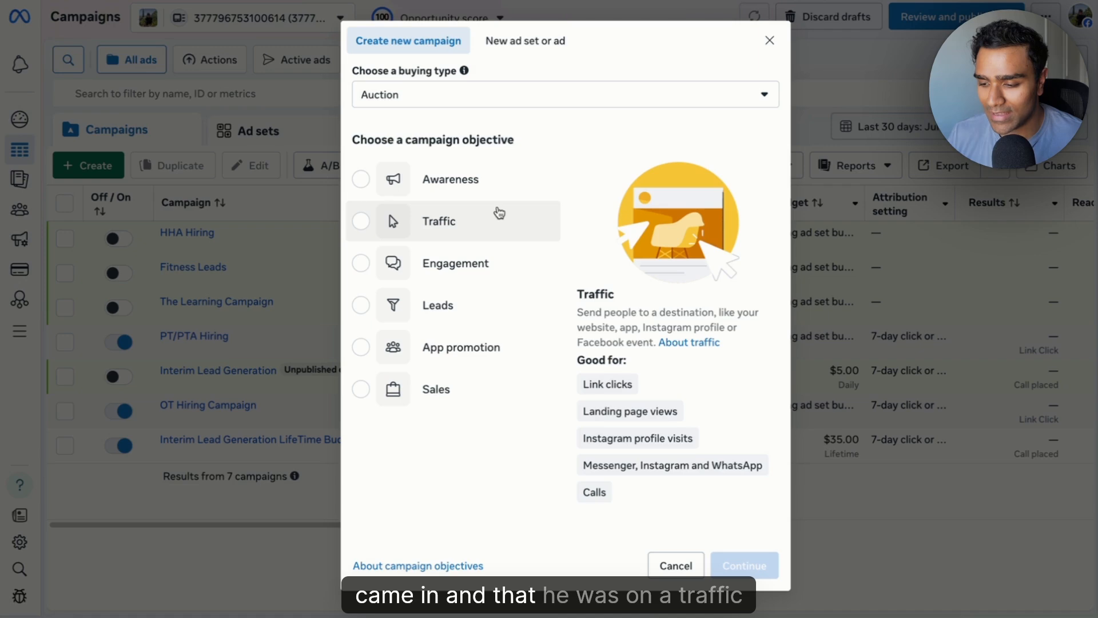
Try out the Traffic, Awareness, Engagement and Leads campaign objectives in turn.
left_click(461, 223)
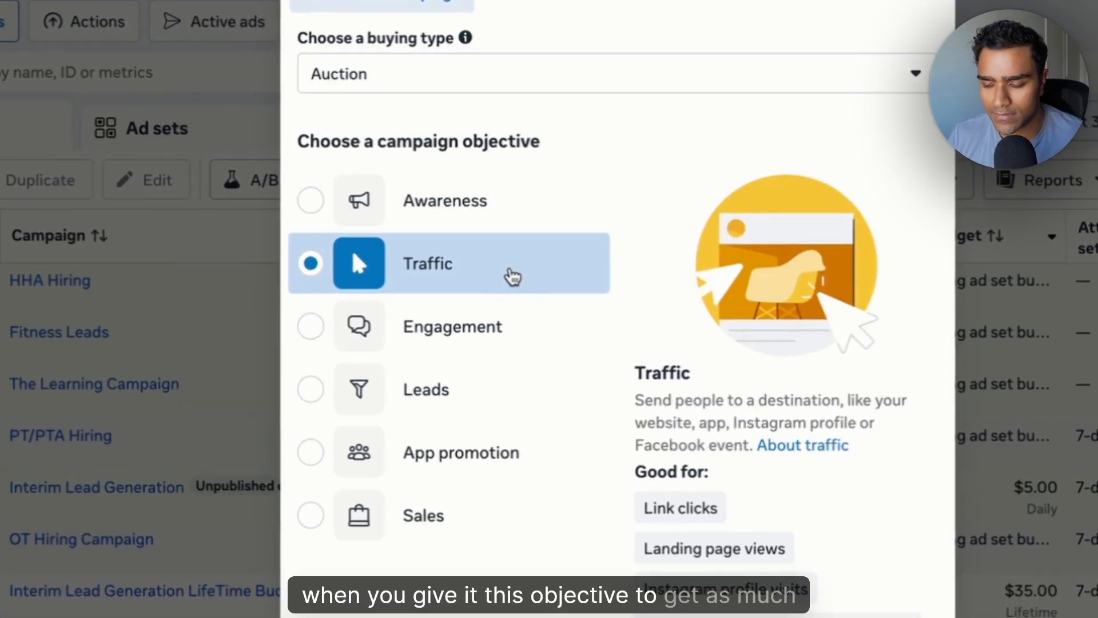
left_click(541, 223)
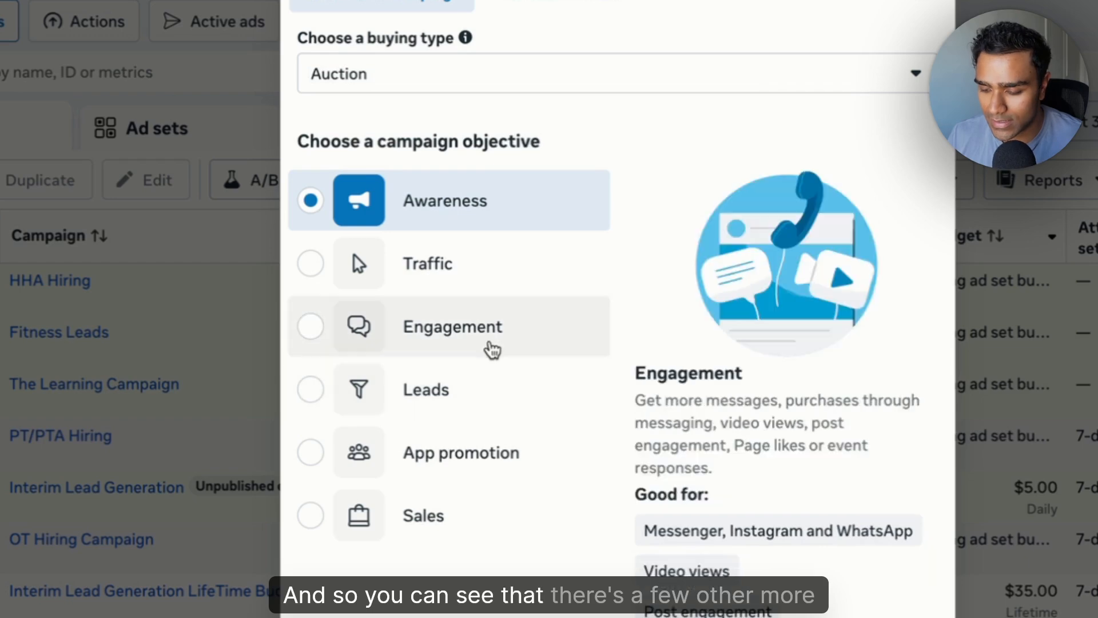
left_click(503, 341)
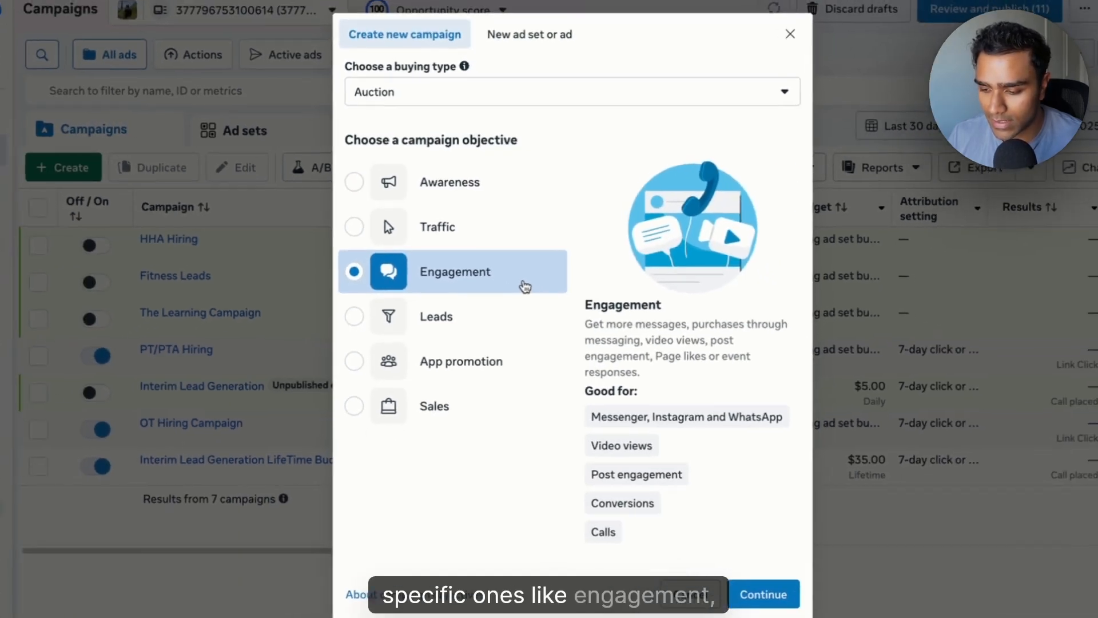
left_click(522, 321)
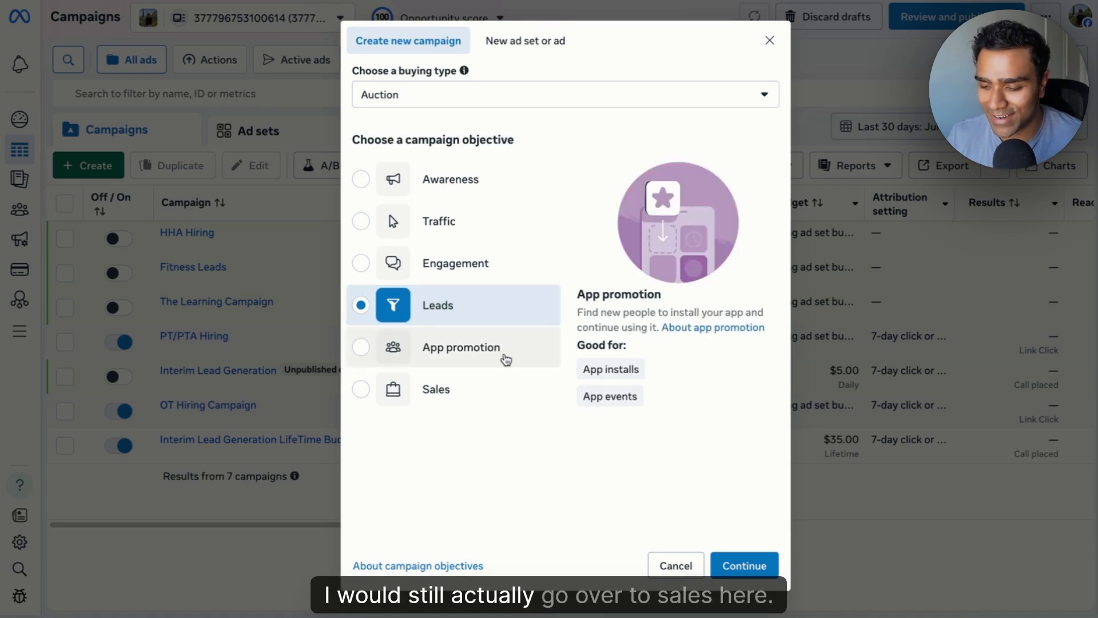
Create the campaign with the Sales objective and dismiss the notice about the campaign setup.
left_click(495, 393)
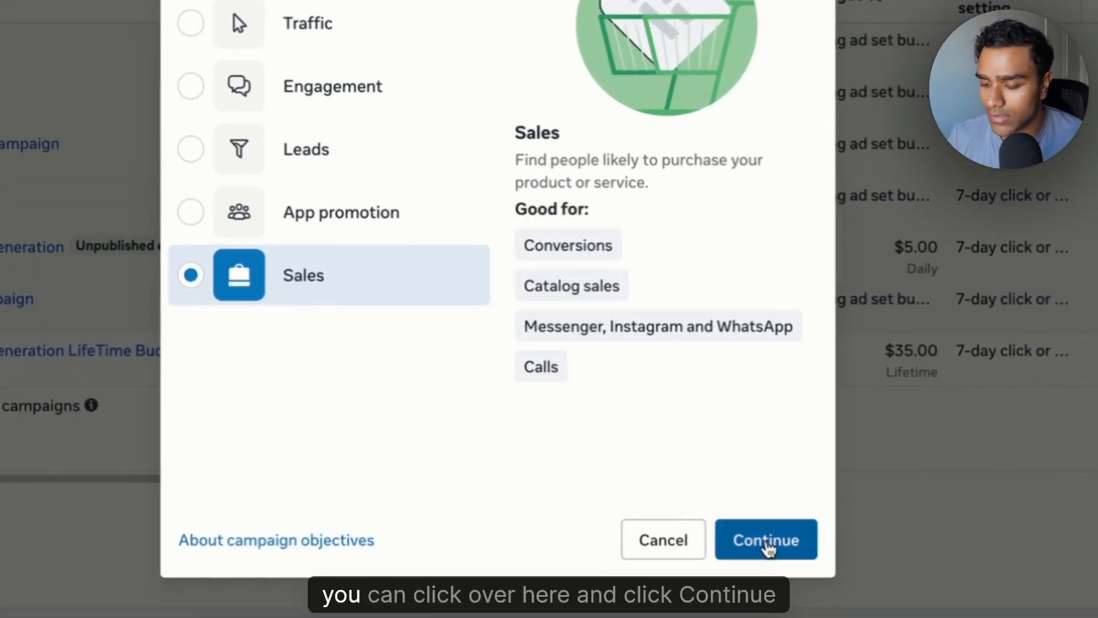
left_click(768, 538)
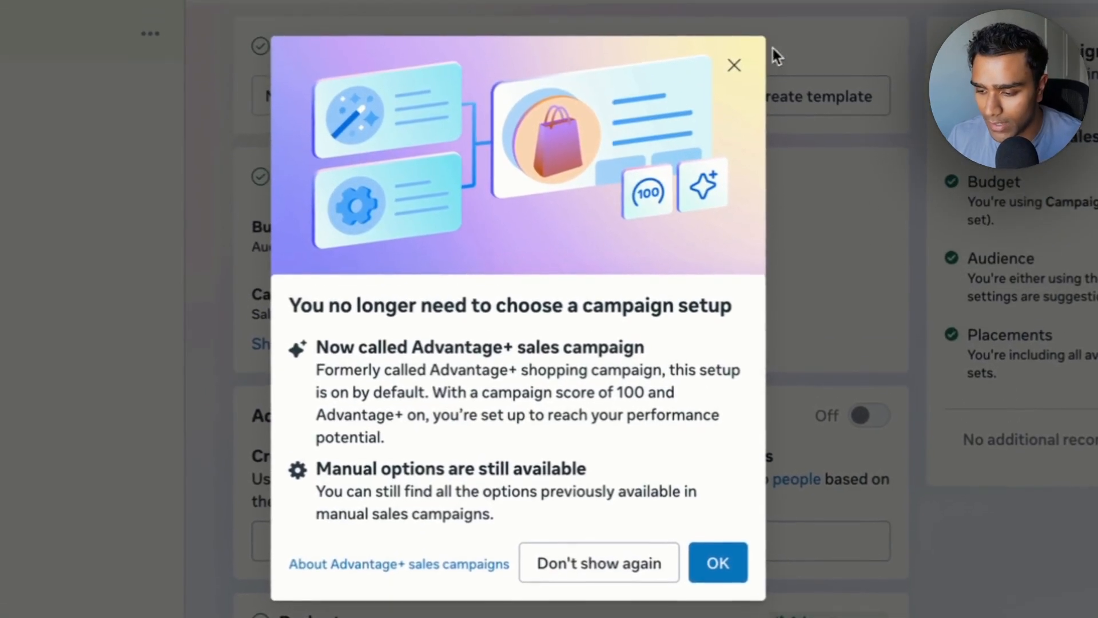
left_click(753, 79)
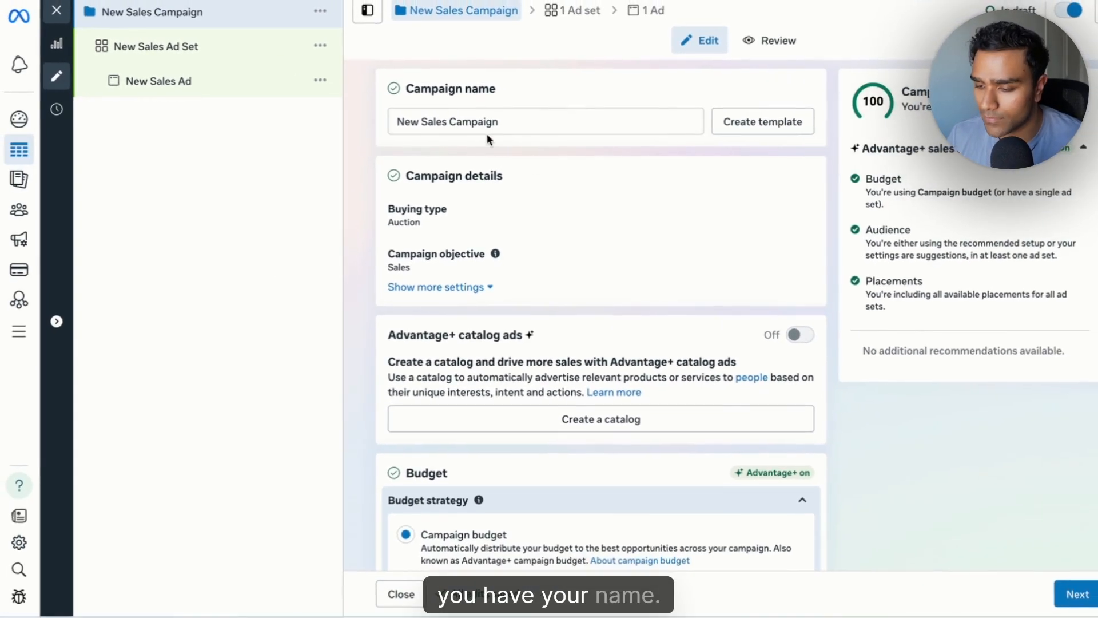
scroll(582, 155, "down", 1)
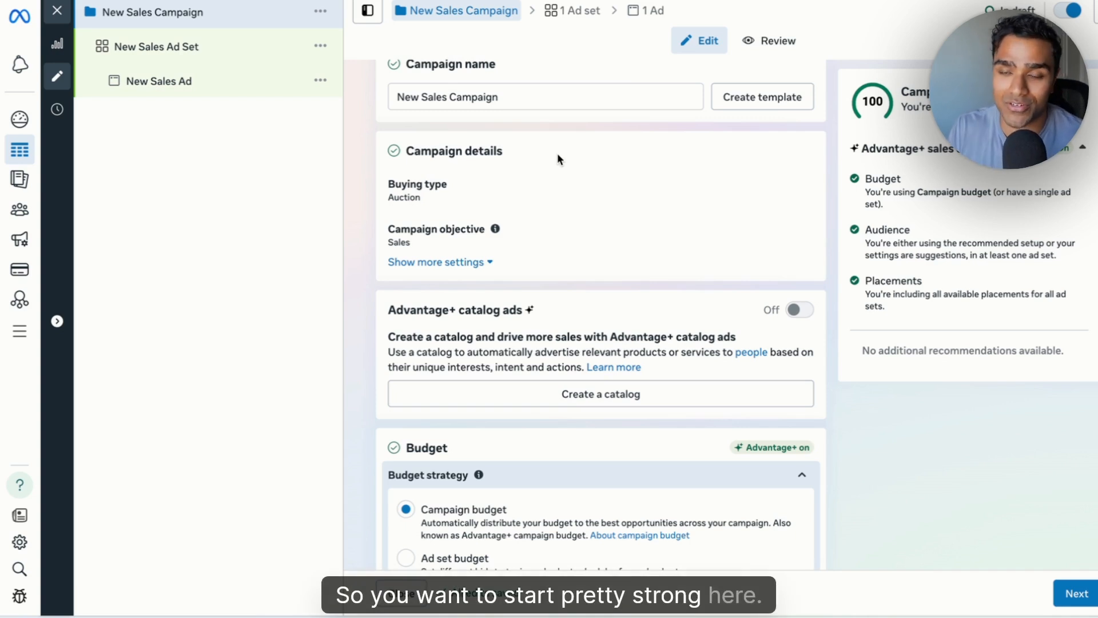
scroll(540, 132, "up", 1)
left_click_drag(522, 108, 411, 109)
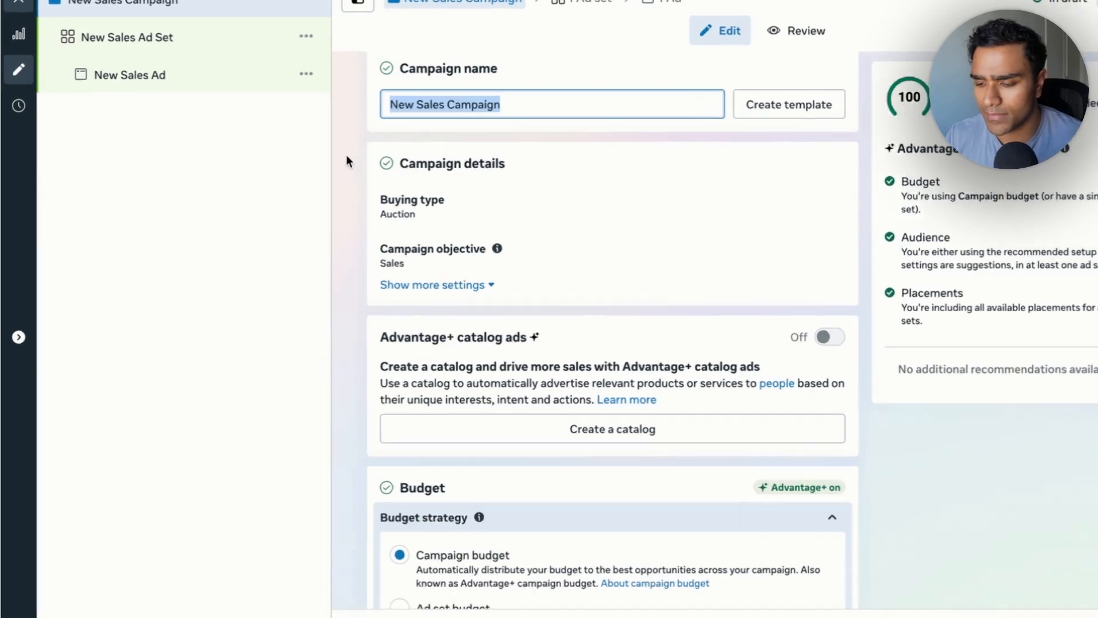
left_click(356, 155)
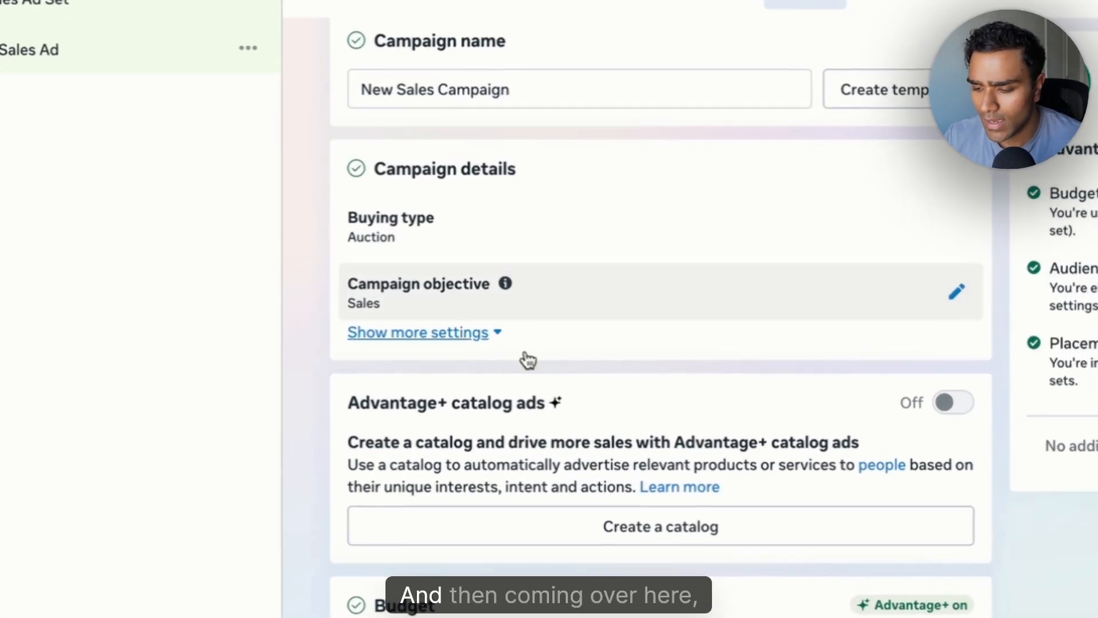
Set the campaign's budget strategy to Ad set budget.
scroll(506, 283, "down", 1)
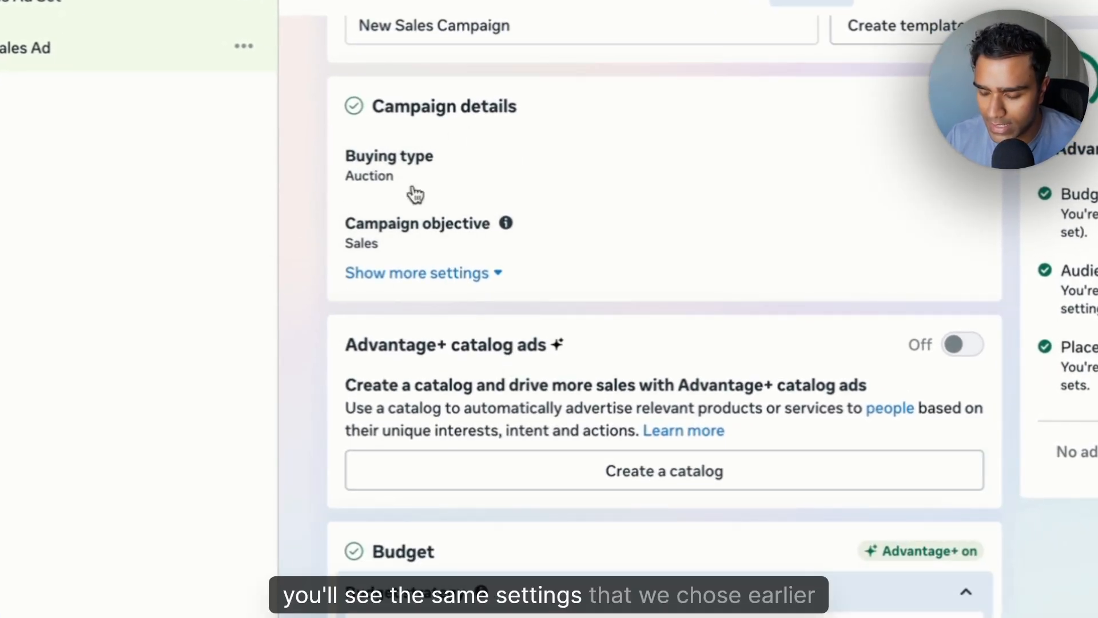
scroll(649, 272, "down", 3)
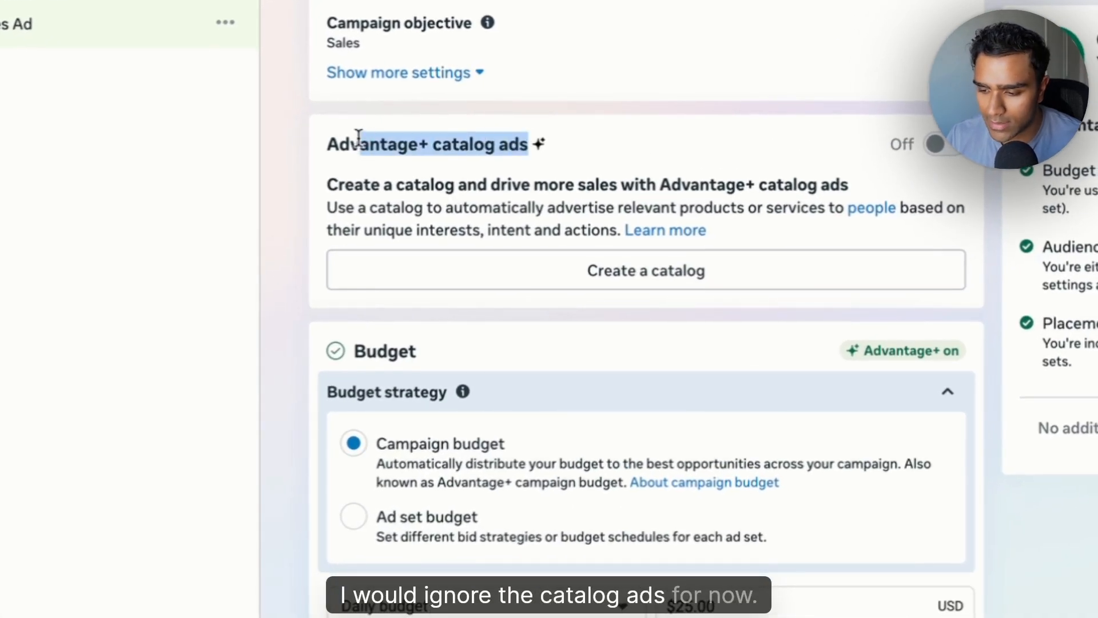
scroll(652, 178, "down", 6)
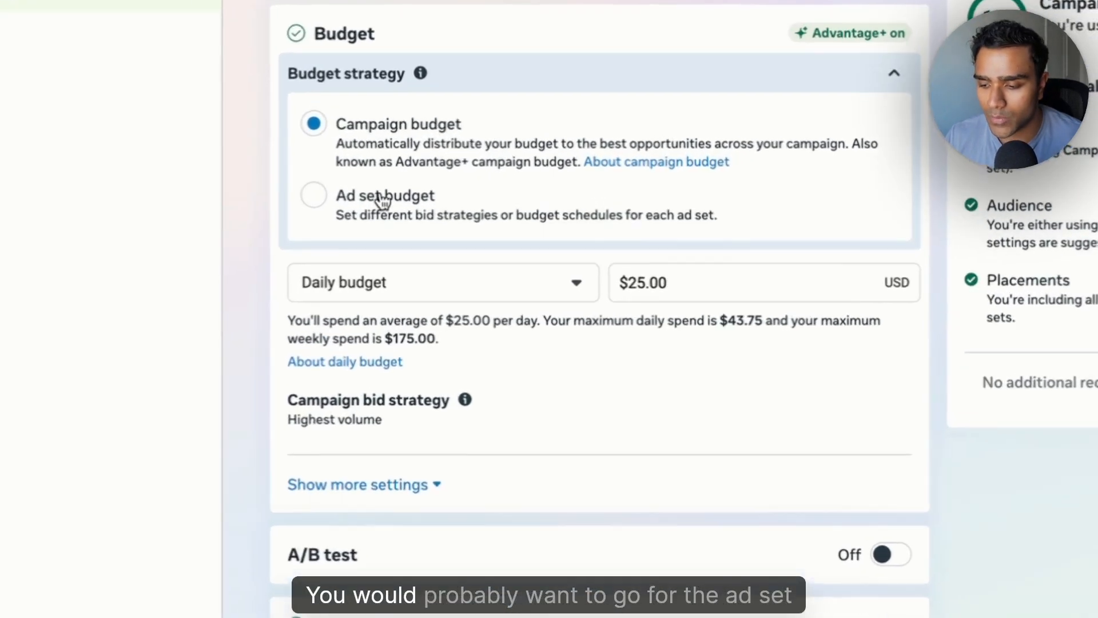
left_click(496, 228)
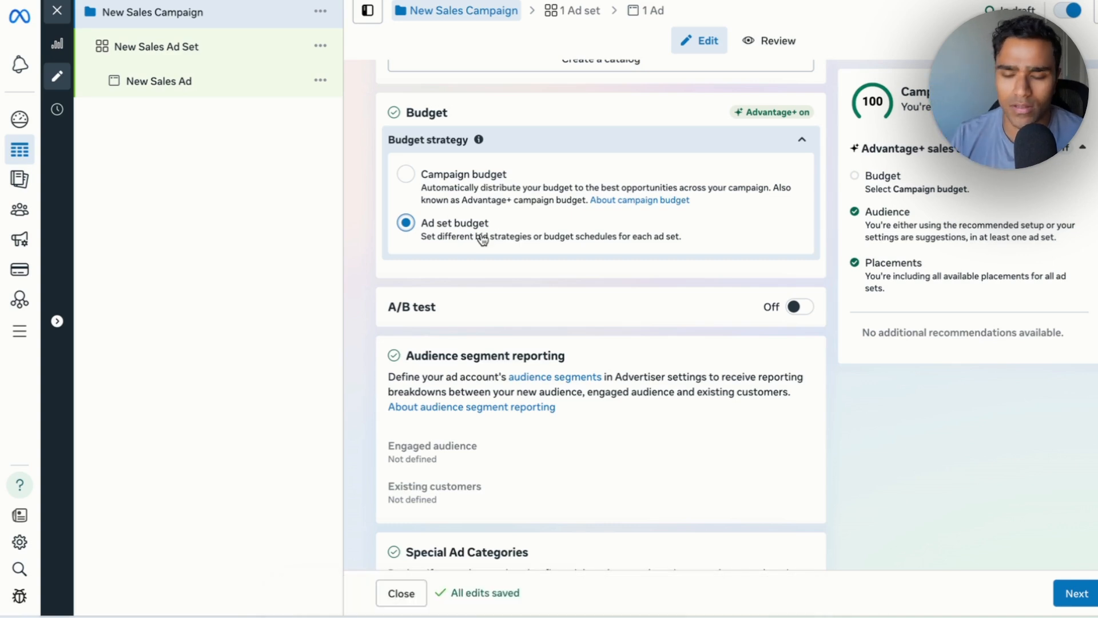
Examine the options for Special Ad Categories and close the list without declaring a category.
scroll(610, 398, "down", 3)
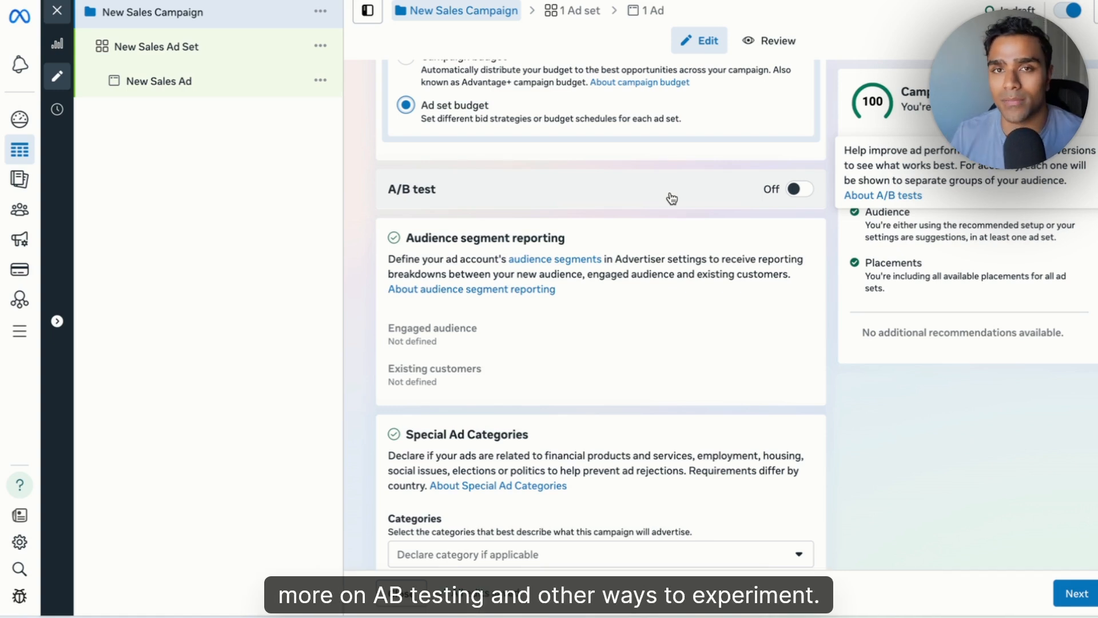
scroll(709, 295, "down", 1)
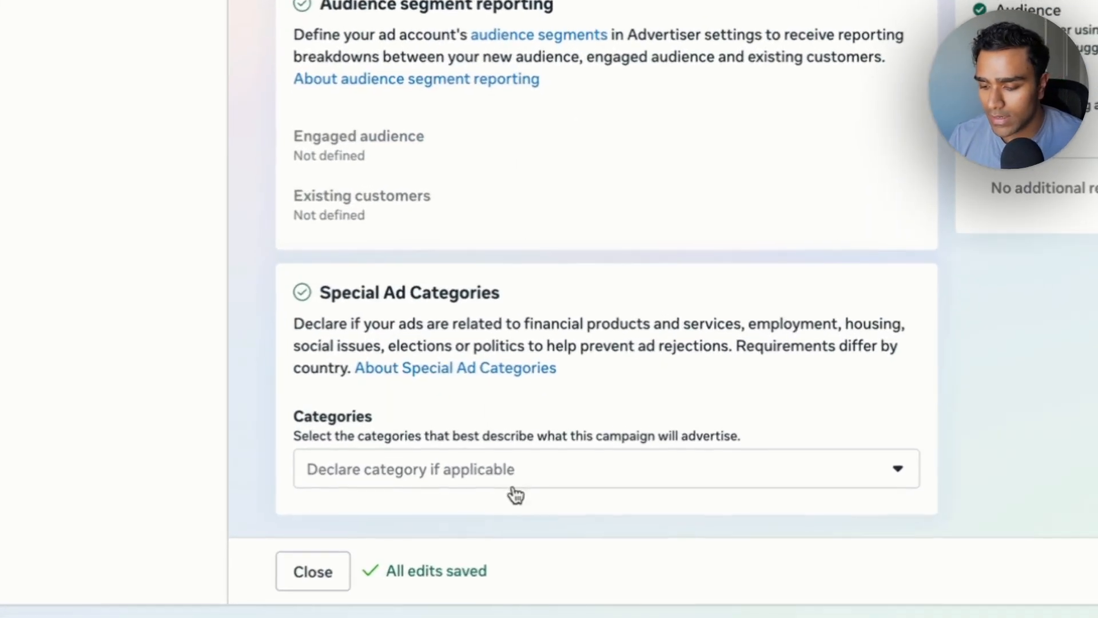
left_click(537, 523)
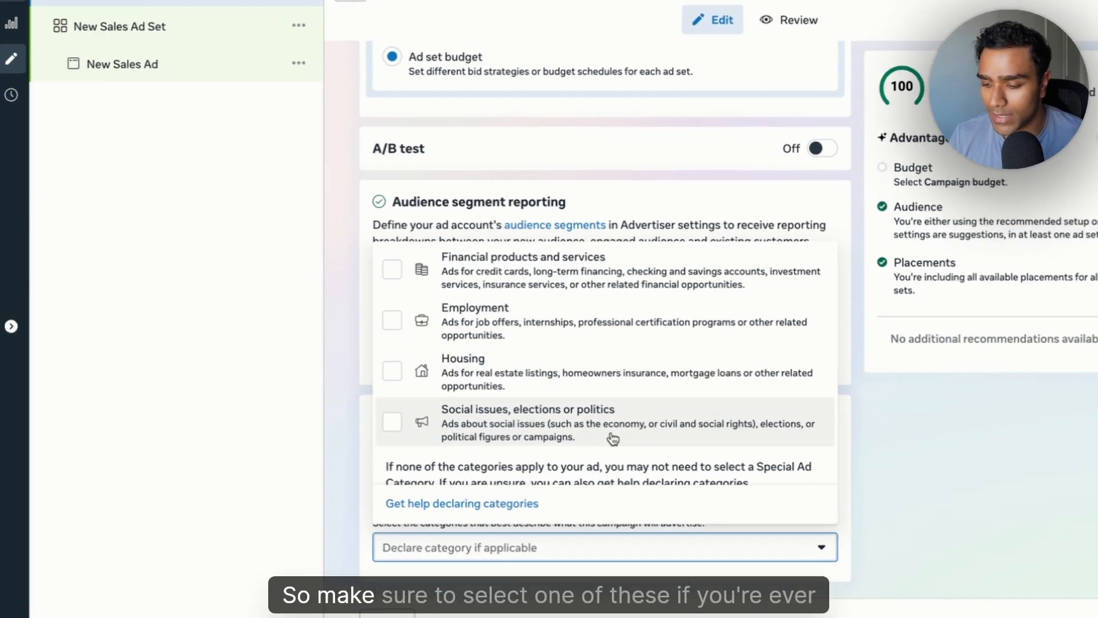
scroll(562, 323, "down", 1)
scroll(564, 344, "up", 1)
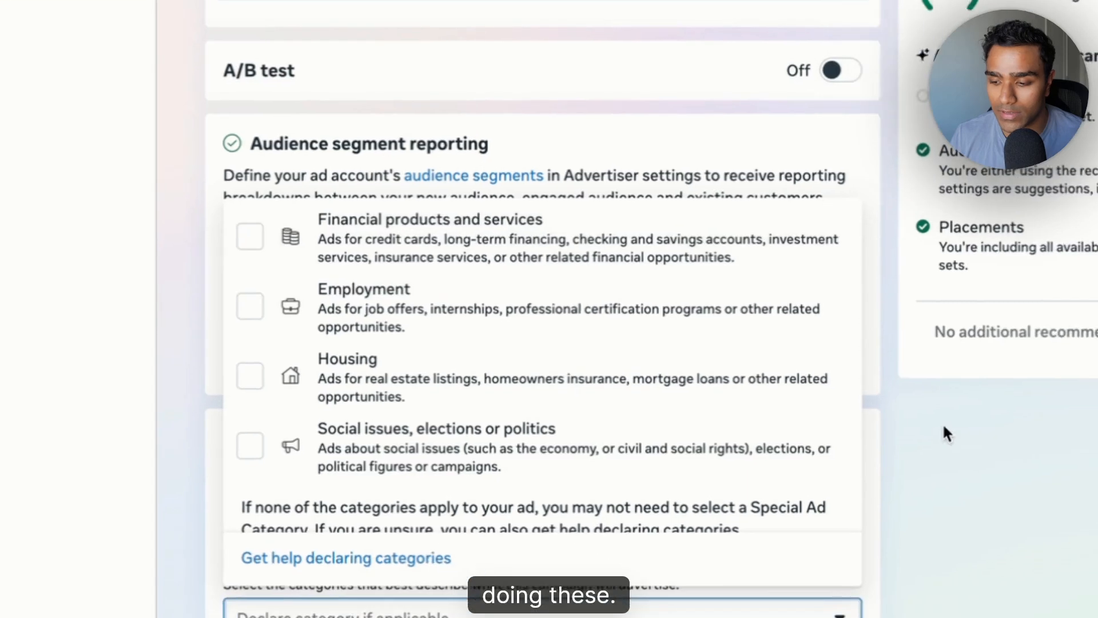
left_click(999, 481)
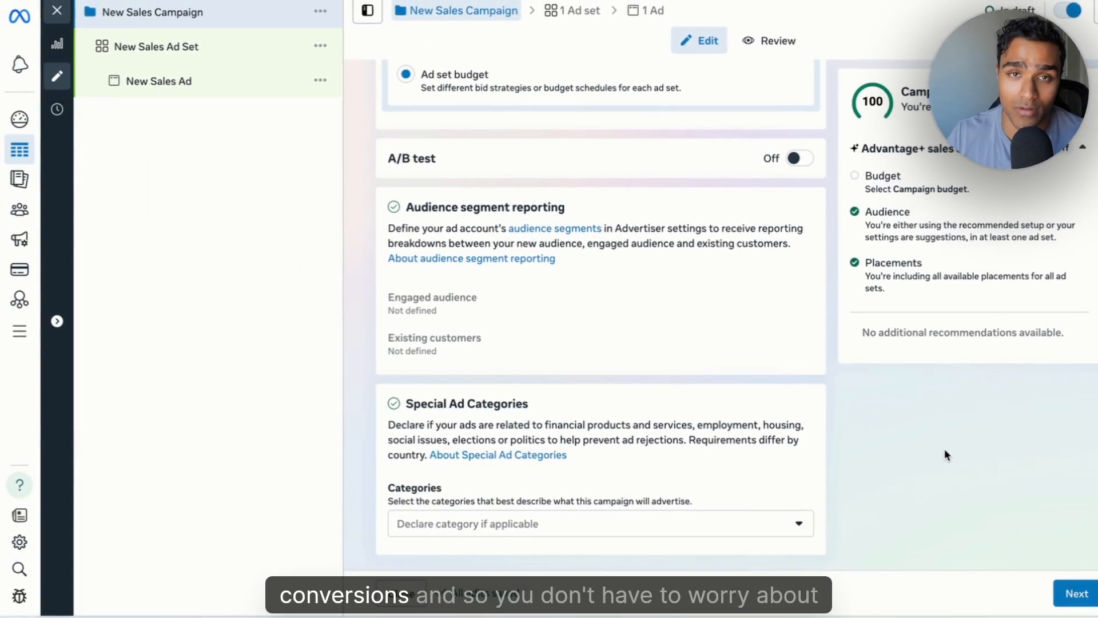
Open the settings of the new sales ad set and of the sales ad inside it.
scroll(944, 449, "up", 9)
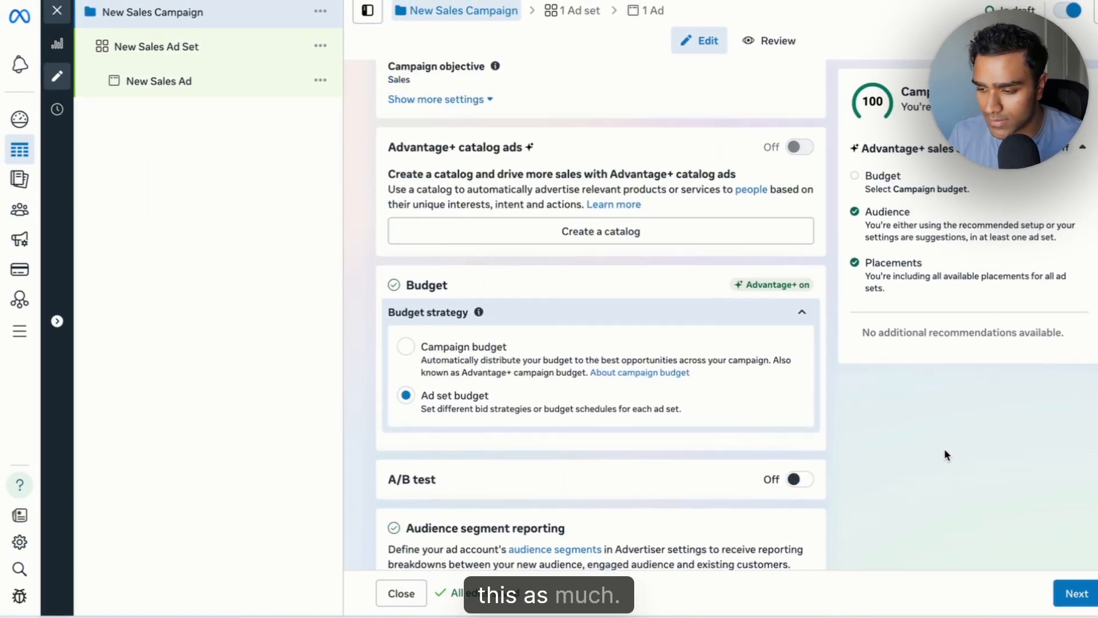
scroll(907, 343, "down", 9)
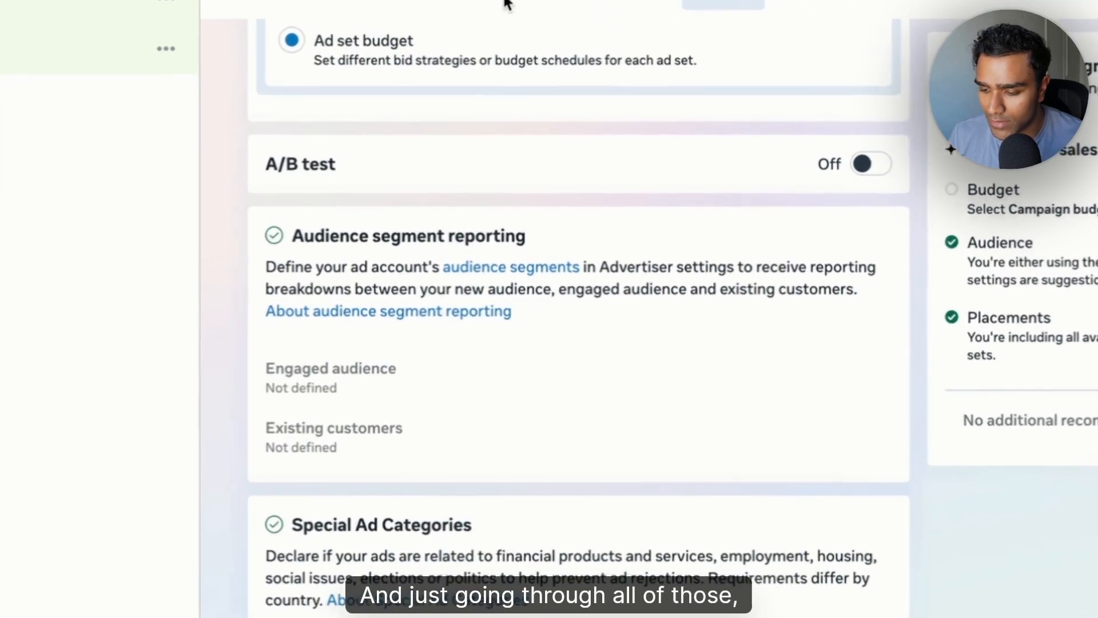
scroll(695, 303, "up", 9)
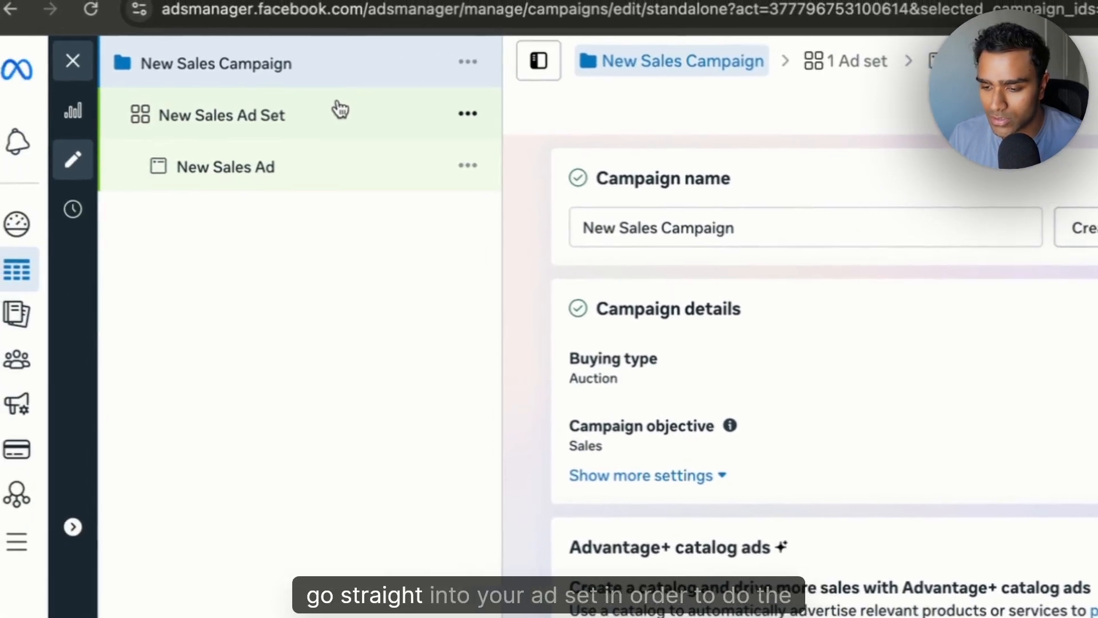
left_click(340, 109)
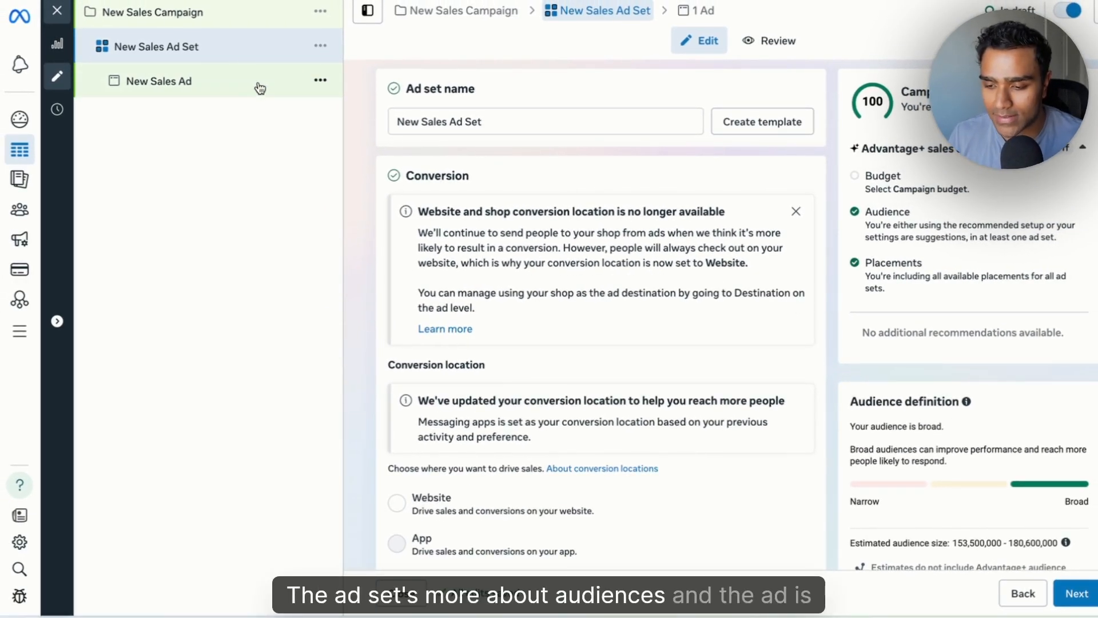
left_click(239, 90)
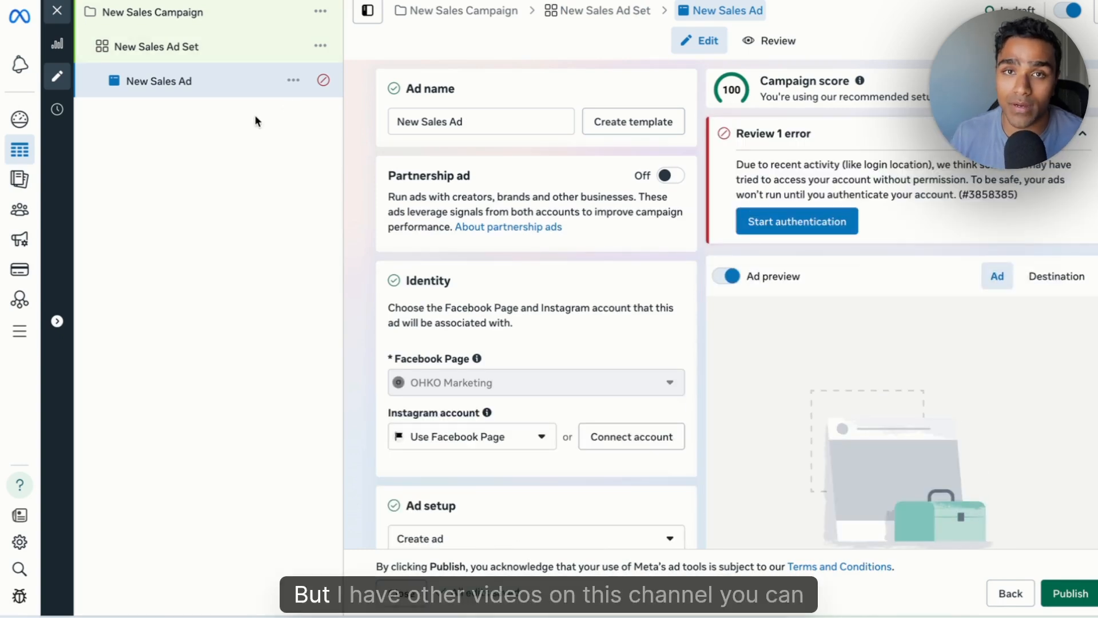